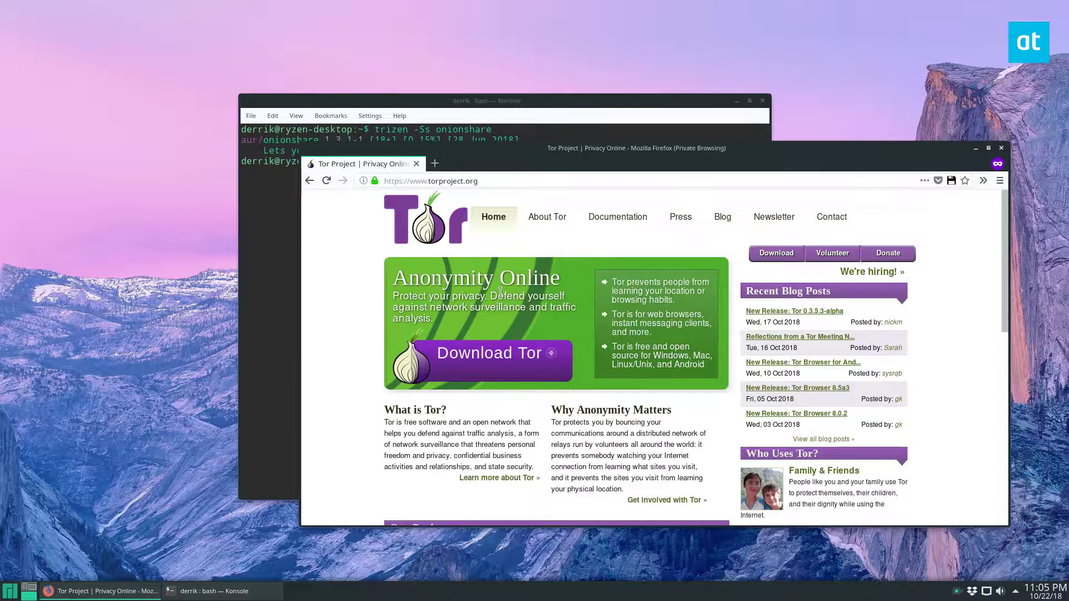
Copy the 'onionshare' package name; put Konsole upper left and Firefox lower right.
{"action": "left_click_drag", "start_coordinate": [608, 100], "coordinate": [493, 51]}
{"action": "left_click_drag", "start_coordinate": [206, 90], "coordinate": [145, 88]}
{"action": "right_click", "coordinate": [160, 90]}
{"action": "left_click", "coordinate": [206, 97]}
{"action": "left_click_drag", "start_coordinate": [701, 150], "coordinate": [749, 193]}
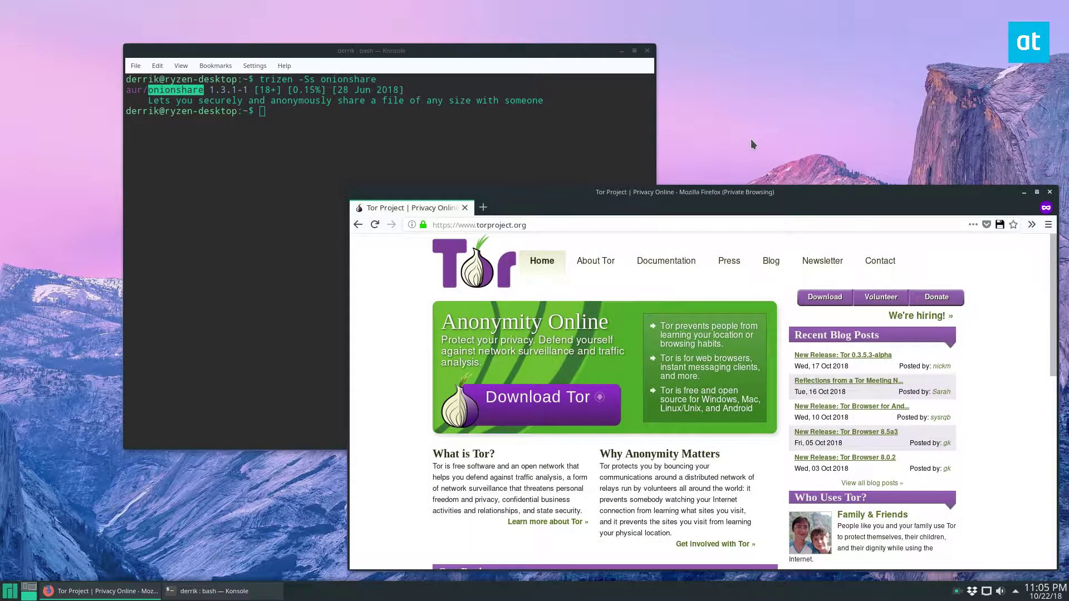
Open the Tor download page and find the Linux 64-bit Tor Browser section.
{"action": "left_click", "coordinate": [543, 415]}
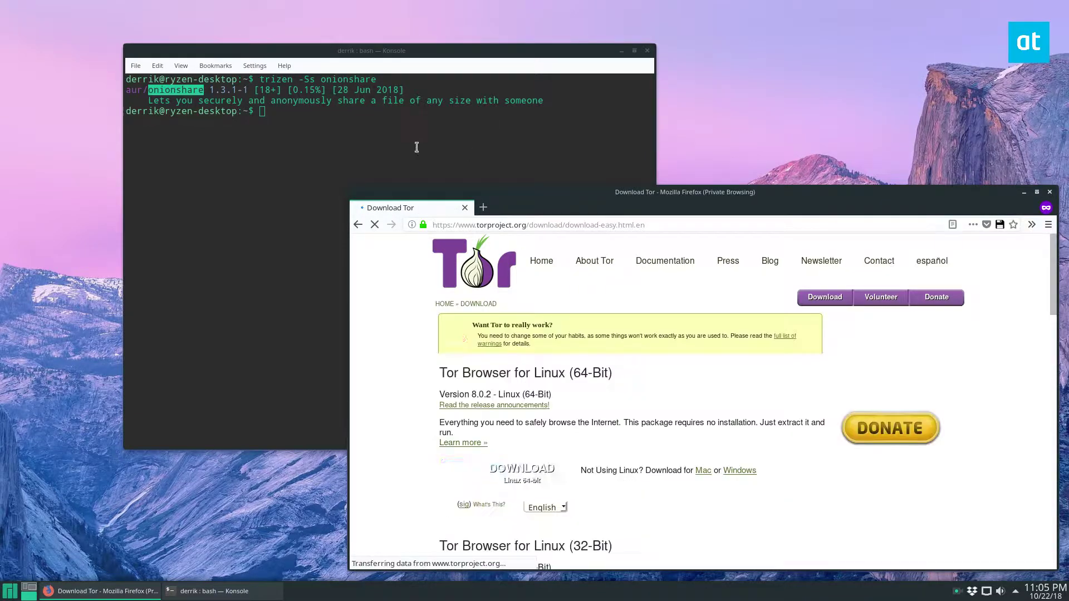
{"action": "scroll", "coordinate": [556, 418], "scroll_direction": "down", "scroll_amount": 1}
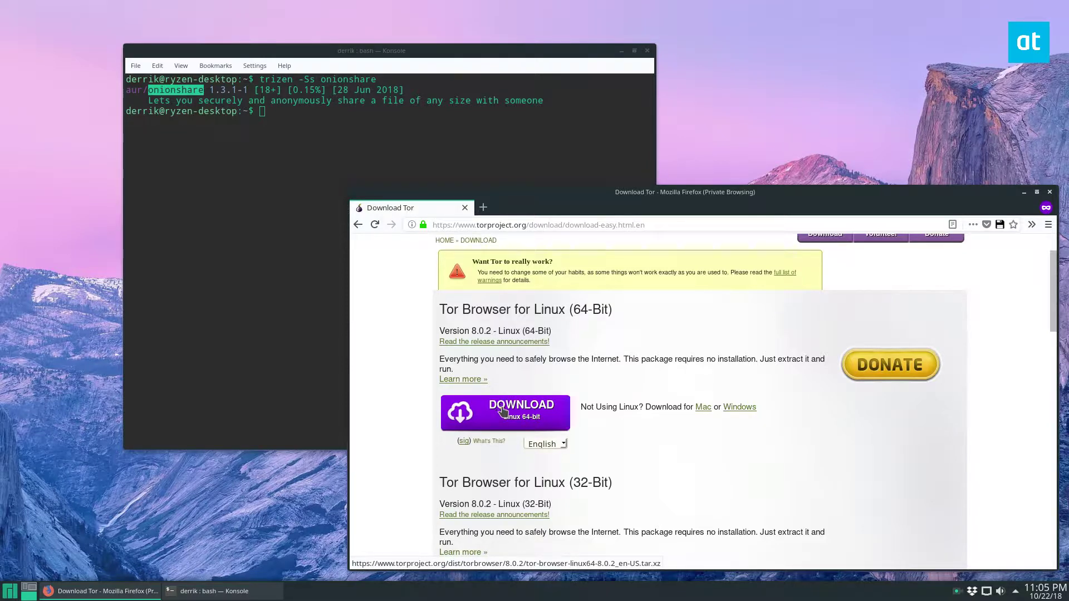
{"action": "scroll", "coordinate": [557, 411], "scroll_direction": "down", "scroll_amount": 3}
{"action": "scroll", "coordinate": [575, 405], "scroll_direction": "up", "scroll_amount": 2}
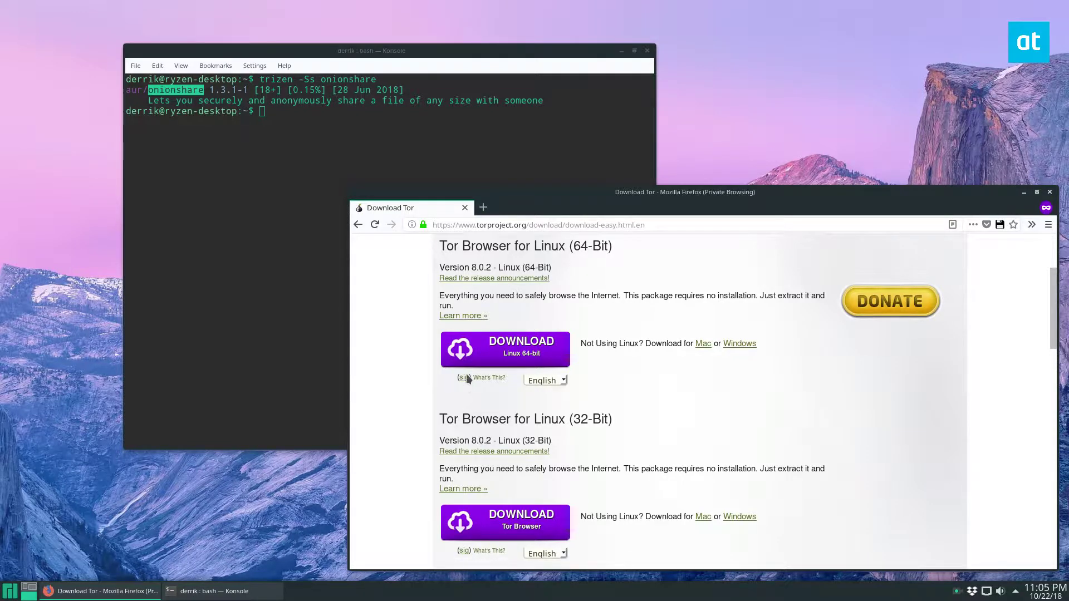
Copy the link location of the 64-bit Linux Tor Browser DOWNLOAD button.
{"action": "right_click", "coordinate": [492, 349]}
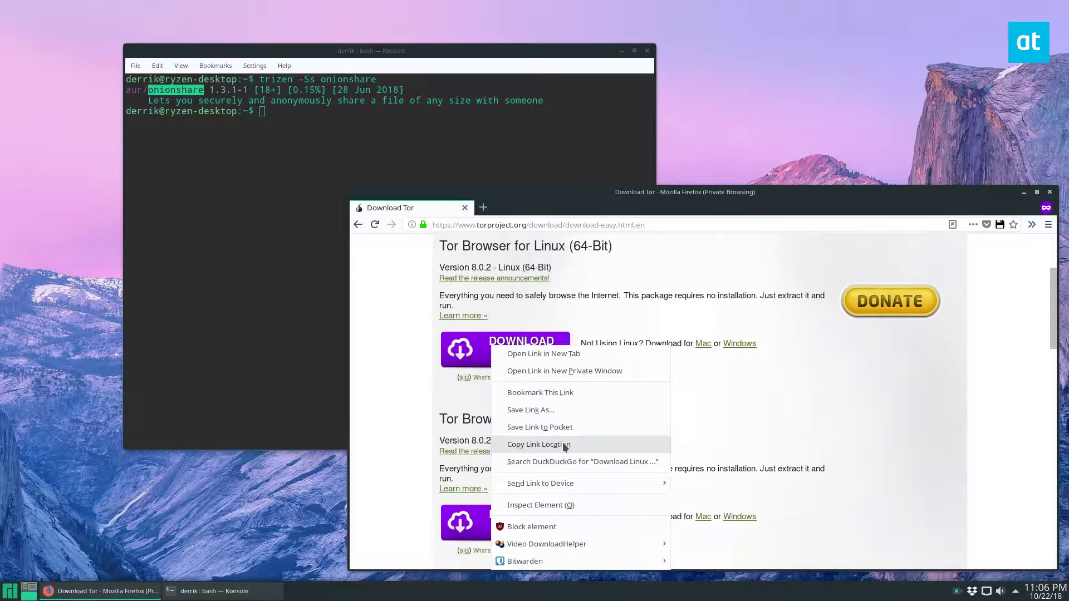
{"action": "left_click", "coordinate": [563, 442]}
{"action": "right_click", "coordinate": [502, 355]}
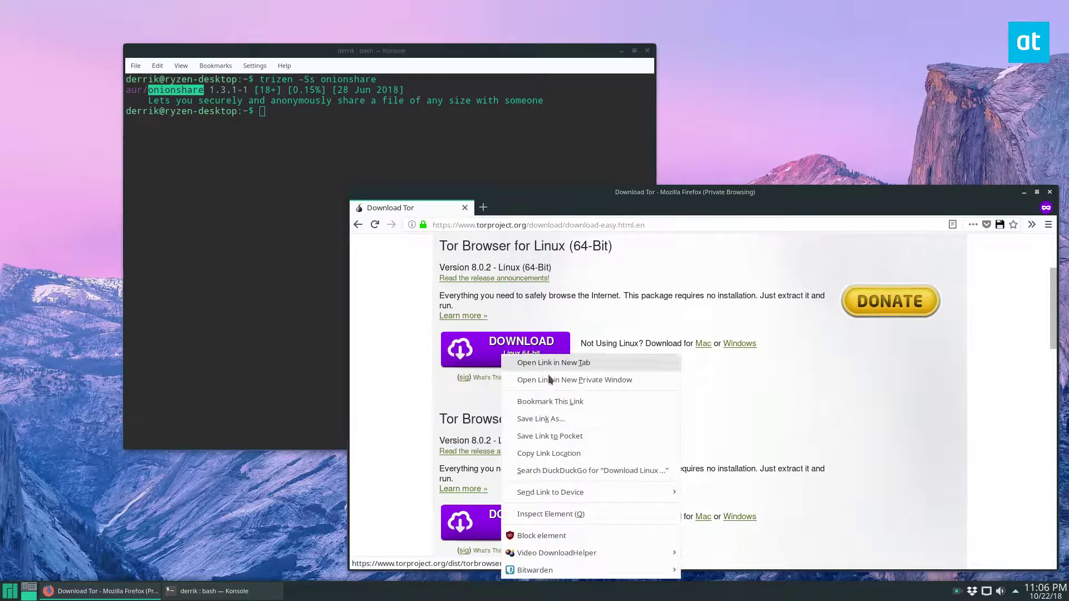
{"action": "left_click", "coordinate": [549, 453]}
{"action": "left_click", "coordinate": [229, 243]}
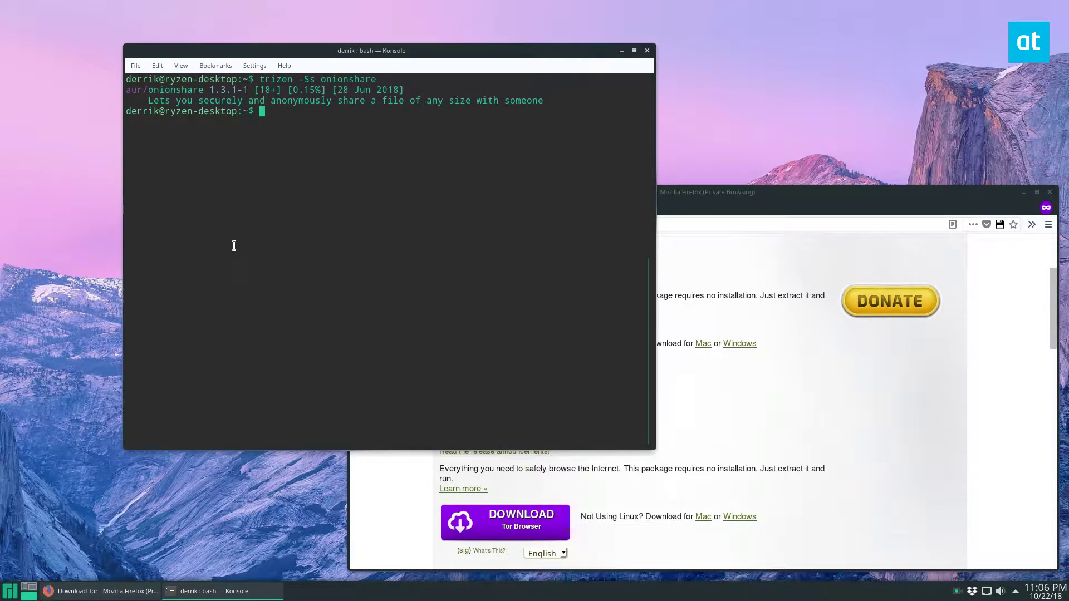
Download tor-browser-linux64-8.0.2_en-US.tar.xz with wget using the pasted link.
{"action": "type", "text": "wget"}
{"action": "key", "text": "ctrl+shift+v"}
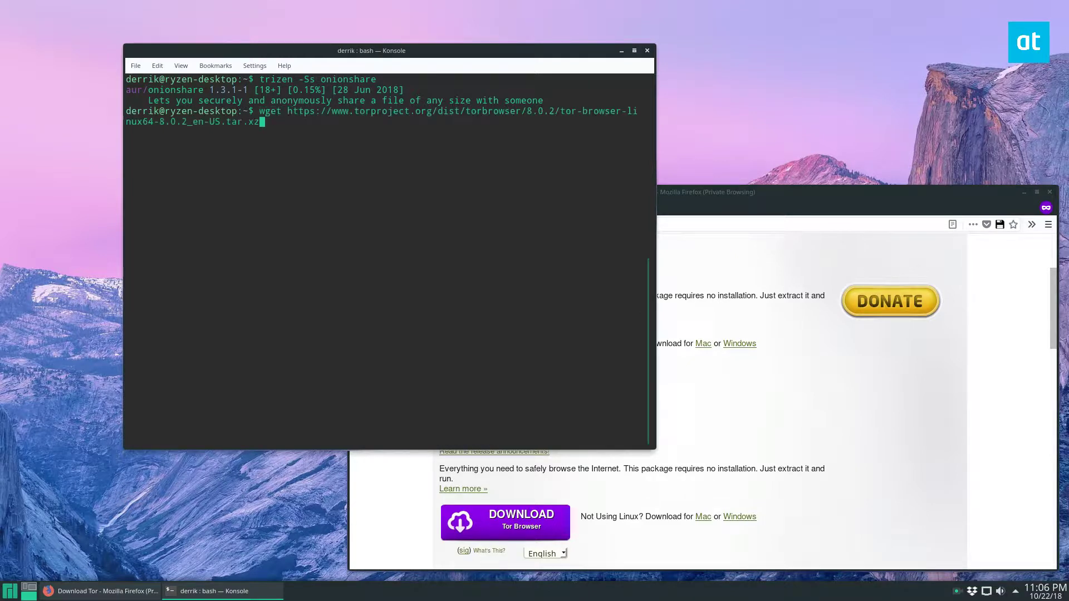
{"action": "key", "text": "Return"}
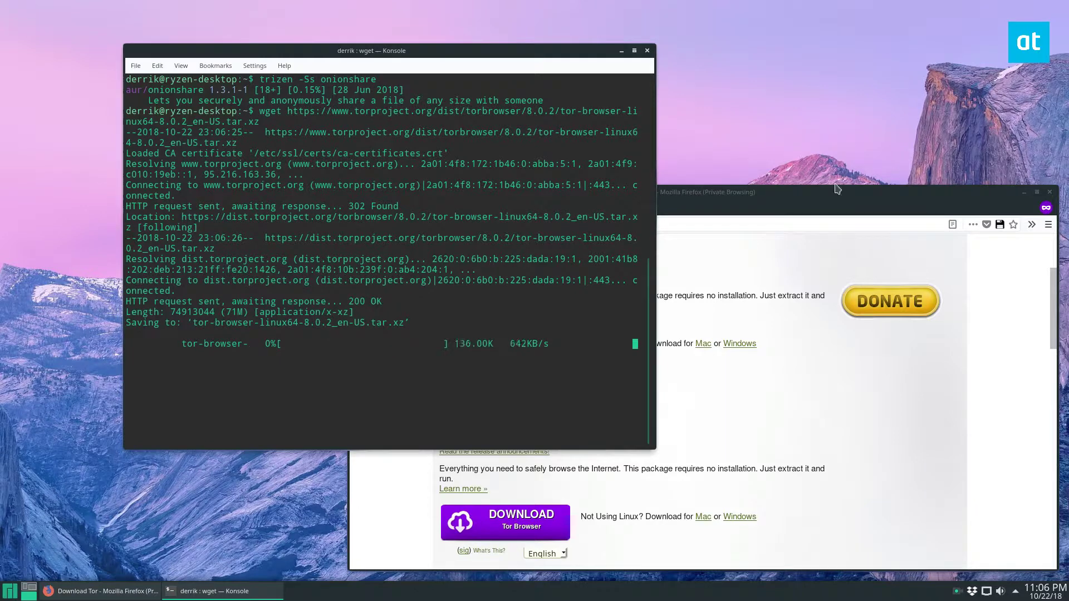
{"action": "left_click", "coordinate": [707, 322]}
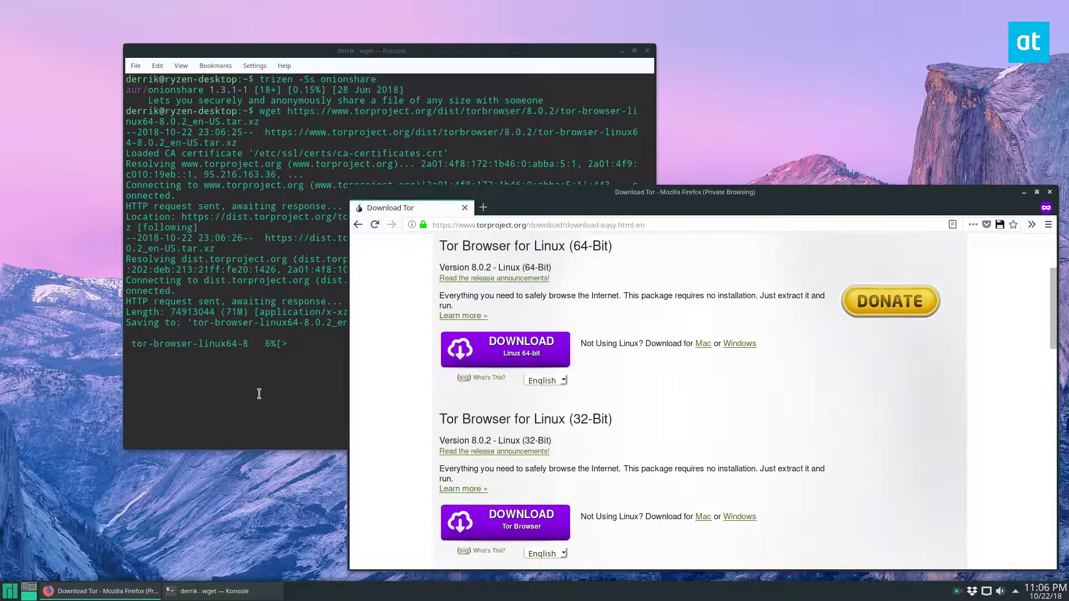
{"action": "left_click", "coordinate": [266, 392]}
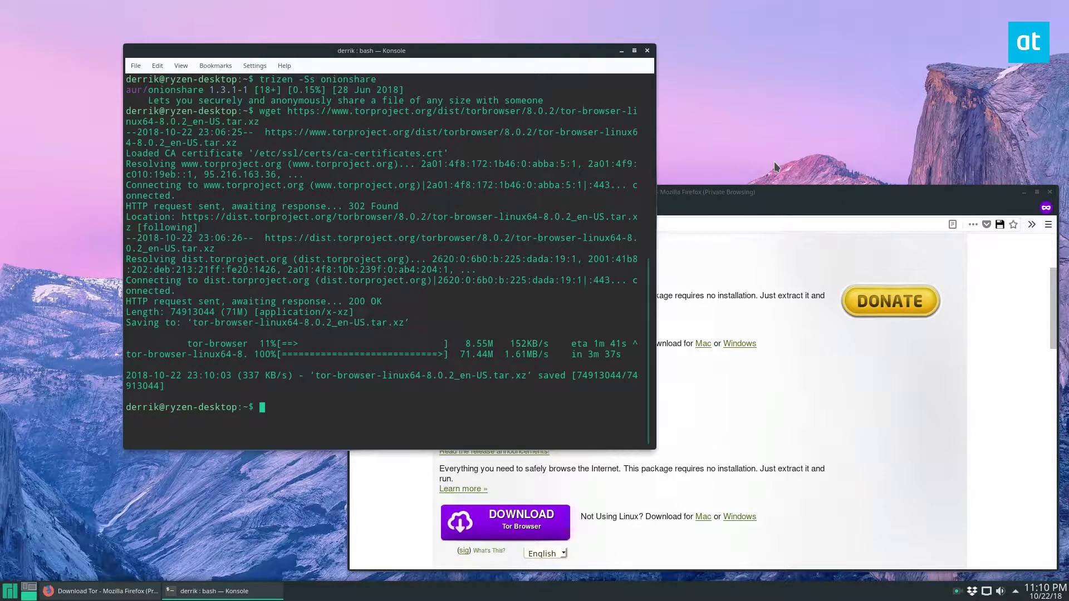
Extract the Tor Browser archive with tar -xJf.
{"action": "type", "text": "tar -xJf t"}
{"action": "key", "text": "Left"}
{"action": "key", "text": "Left"}
{"action": "key", "text": "Left"}
{"action": "key", "text": "Left"}
{"action": "key", "text": "Left"}
{"action": "key", "text": "Right"}
{"action": "key", "text": "Right"}
{"action": "key", "text": "Right"}
{"action": "key", "text": "Right"}
{"action": "key", "text": "Right"}
{"action": "key", "text": "Tab"}
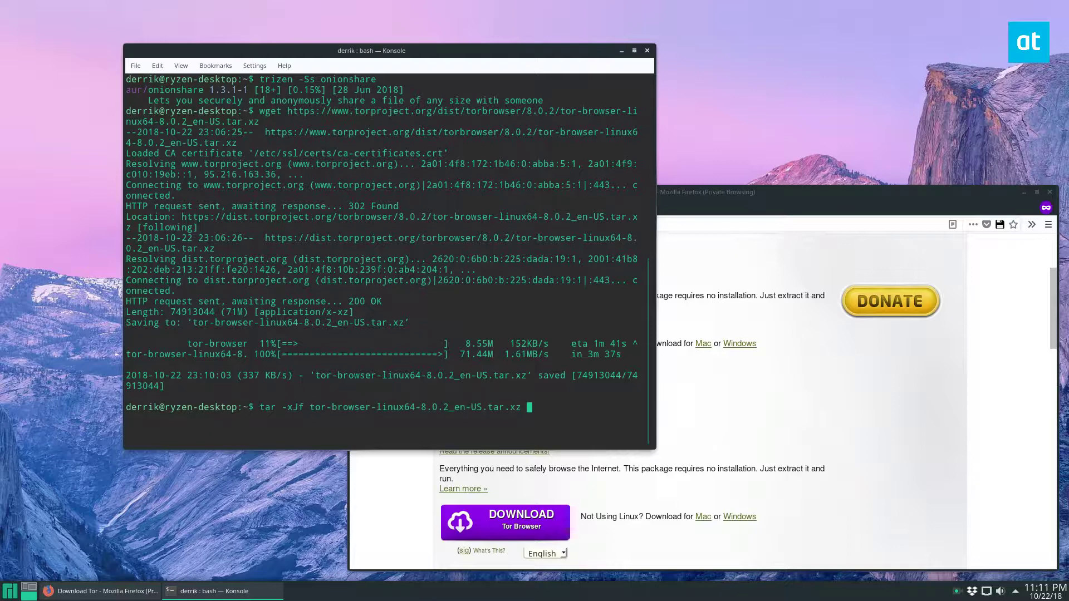
{"action": "key", "text": "Return"}
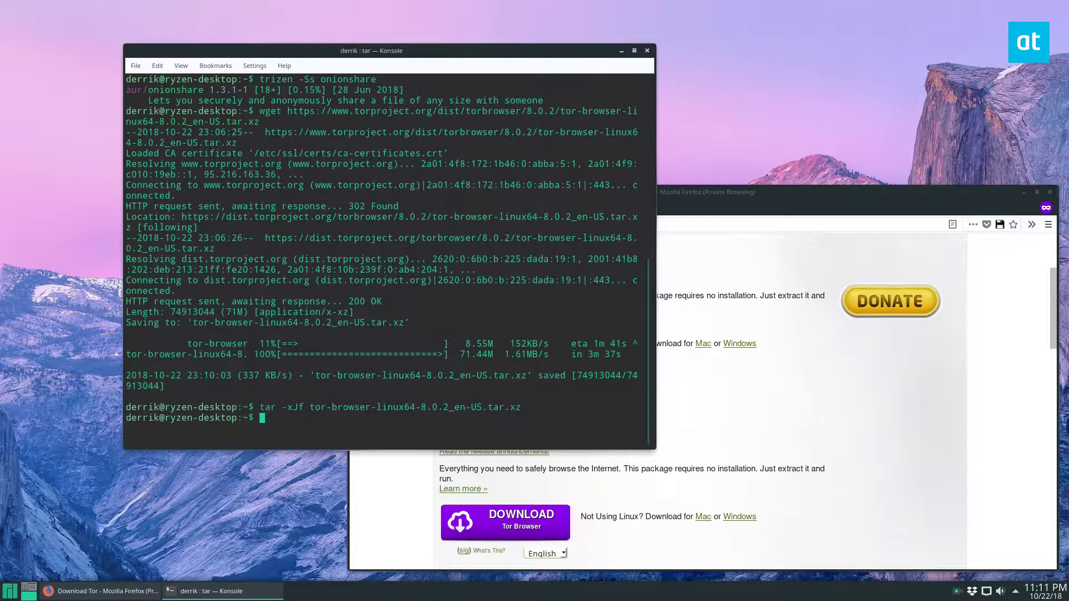
List the home folder contents to find the extracted tor-browser_en-US folder.
{"action": "type", "text": "ls"}
{"action": "key", "text": "Return"}
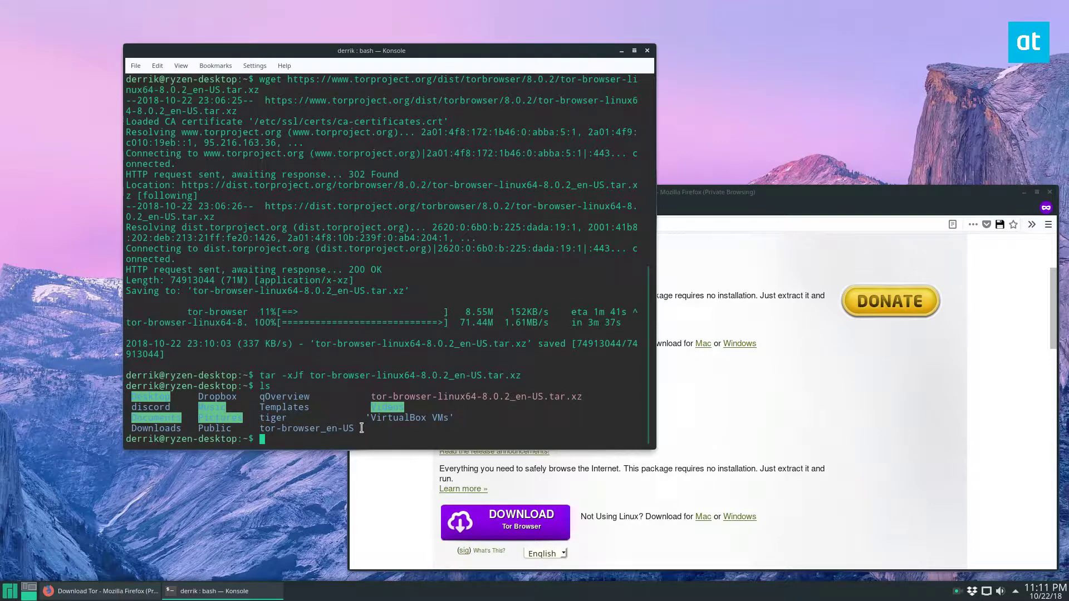
{"action": "left_click_drag", "start_coordinate": [364, 429], "coordinate": [257, 428]}
{"action": "right_click", "coordinate": [267, 427]}
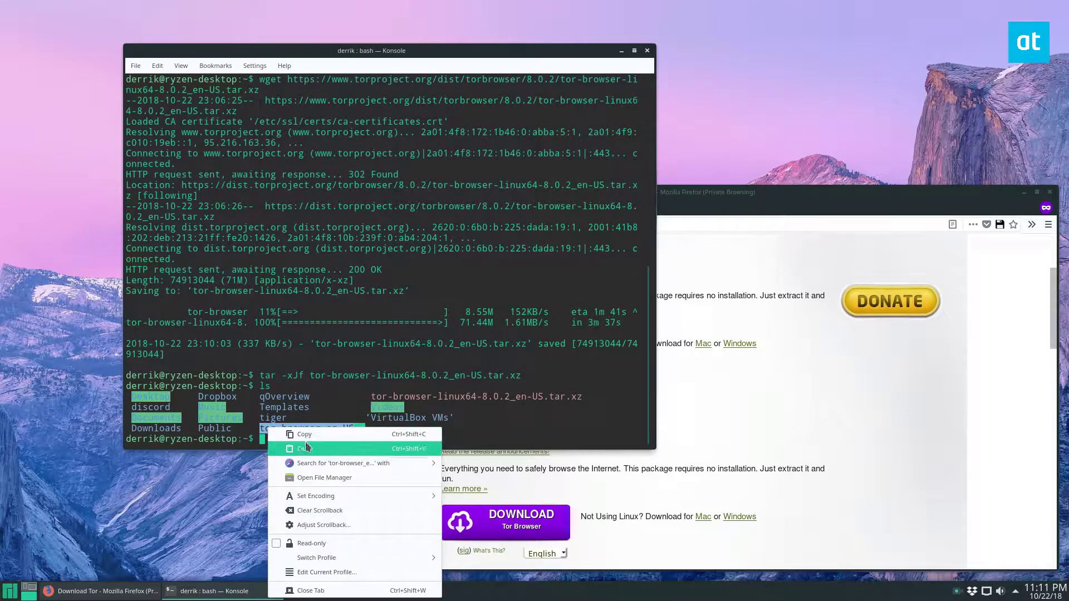
{"action": "key", "text": "Escape"}
Change into tor-browser_en-US and bring up the terminal's Open File Manager option.
{"action": "type", "text": "cd "}
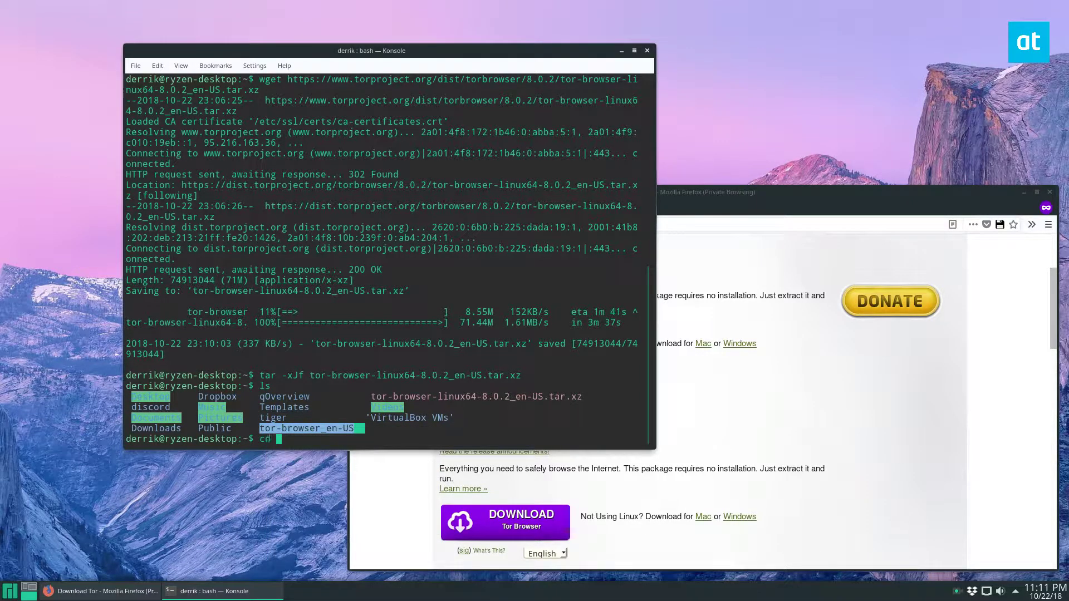
{"action": "type", "text": "tor-browser"}
{"action": "key", "text": "Tab"}
{"action": "key", "text": "Return"}
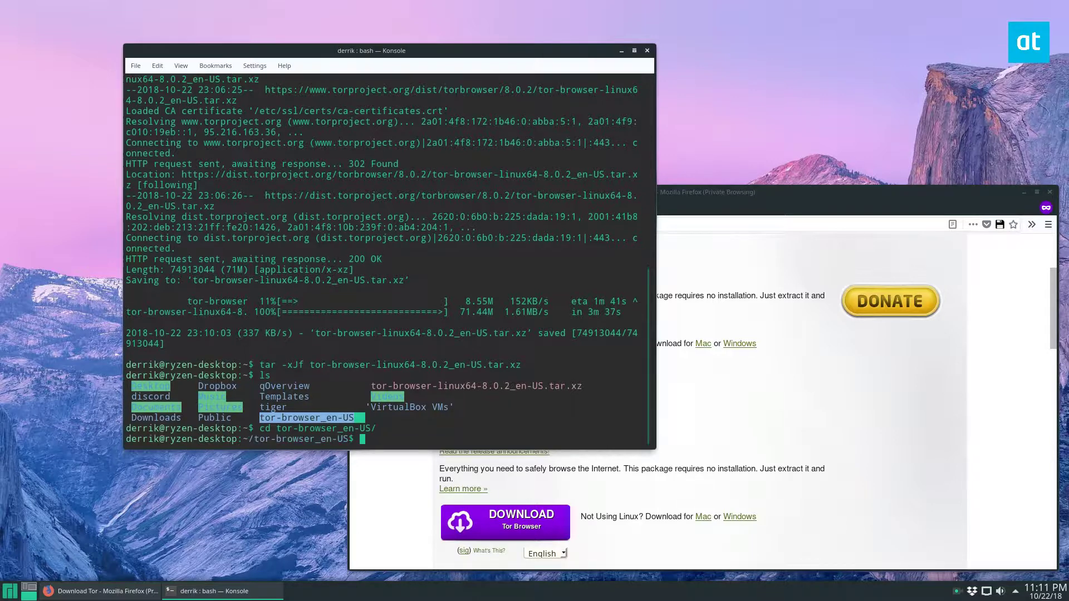
{"action": "right_click", "coordinate": [437, 424]}
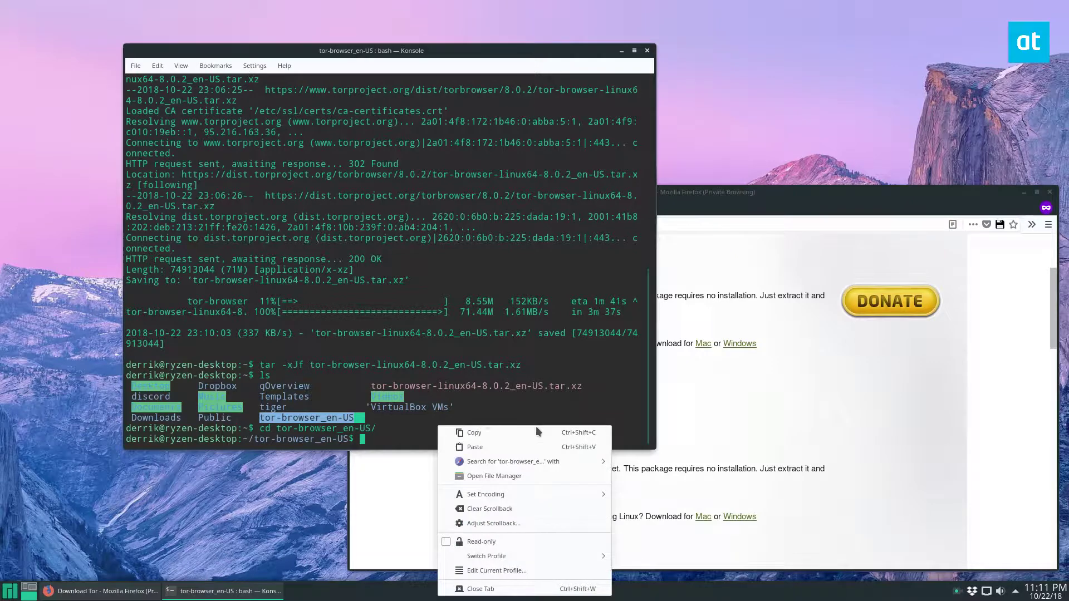
Open tor-browser_en-US in Dolphin and execute start-tor-browser.desktop.
{"action": "left_click", "coordinate": [483, 476]}
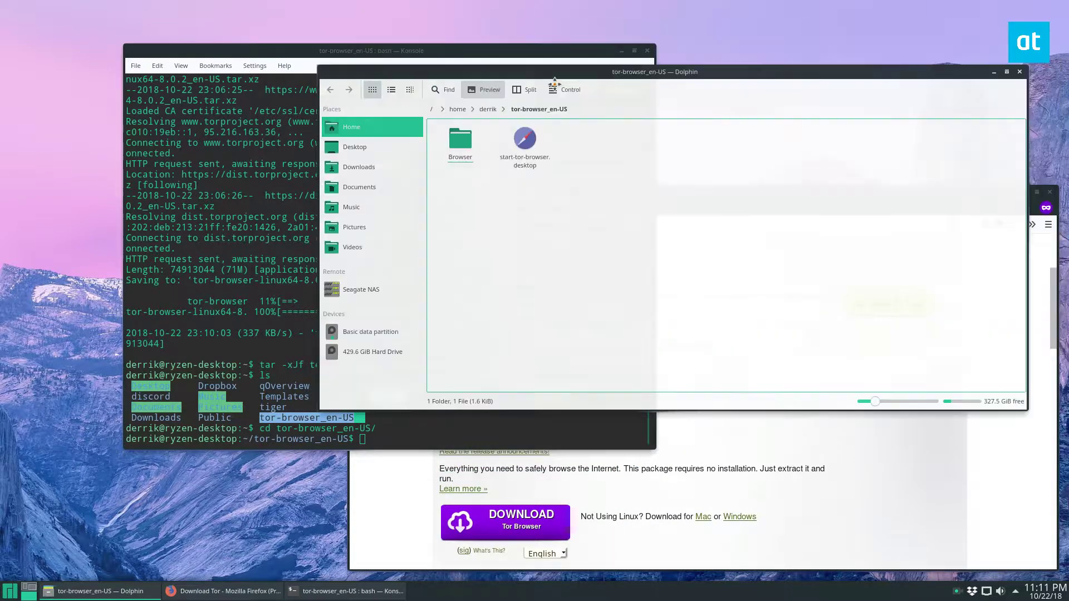
{"action": "left_click_drag", "start_coordinate": [554, 83], "coordinate": [514, 116]}
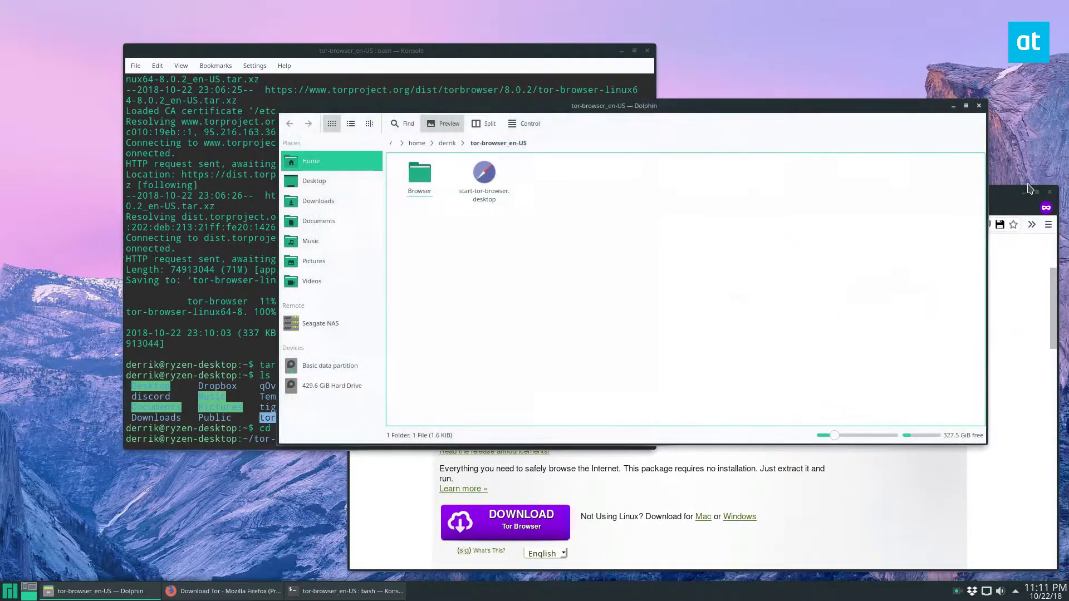
{"action": "left_click", "coordinate": [485, 180]}
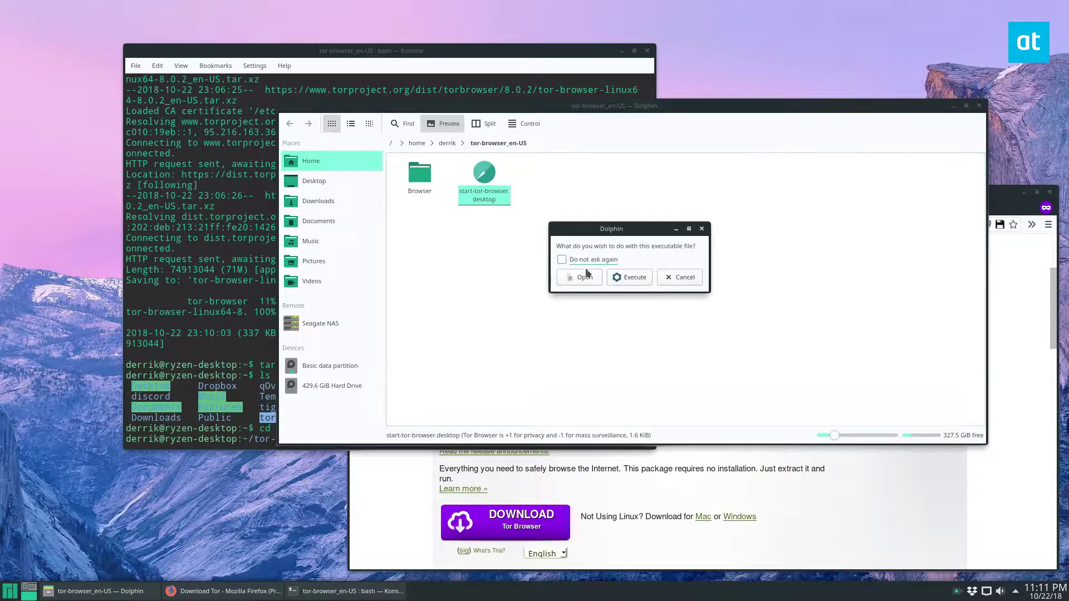
{"action": "left_click", "coordinate": [624, 277]}
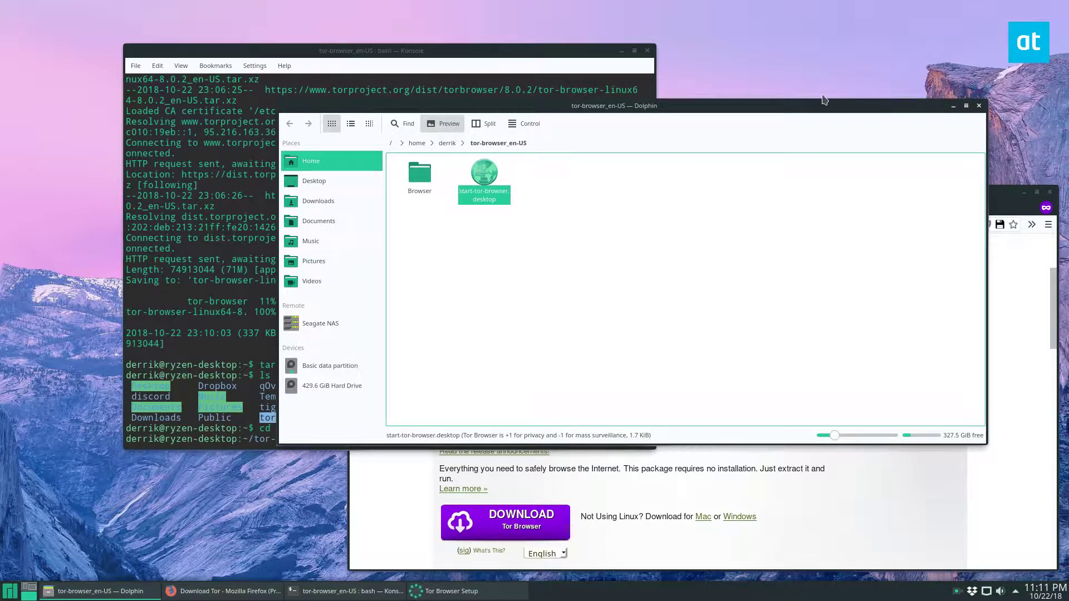
{"action": "left_click", "coordinate": [953, 105]}
Connect Tor Browser to the Tor network and restore its window to a floating size.
{"action": "left_click", "coordinate": [495, 266]}
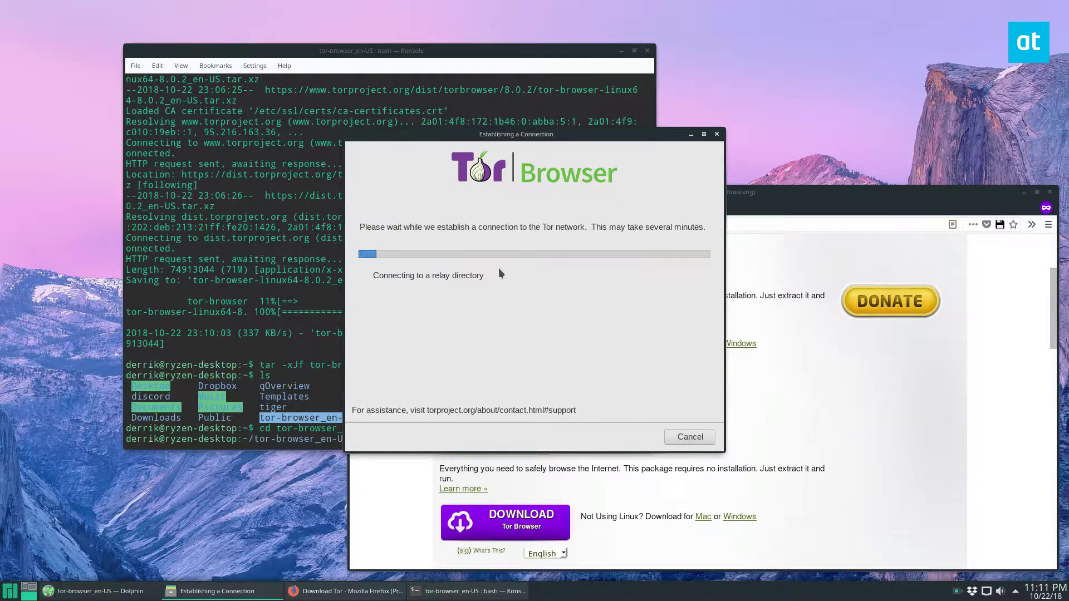
{"action": "left_click", "coordinate": [1024, 193]}
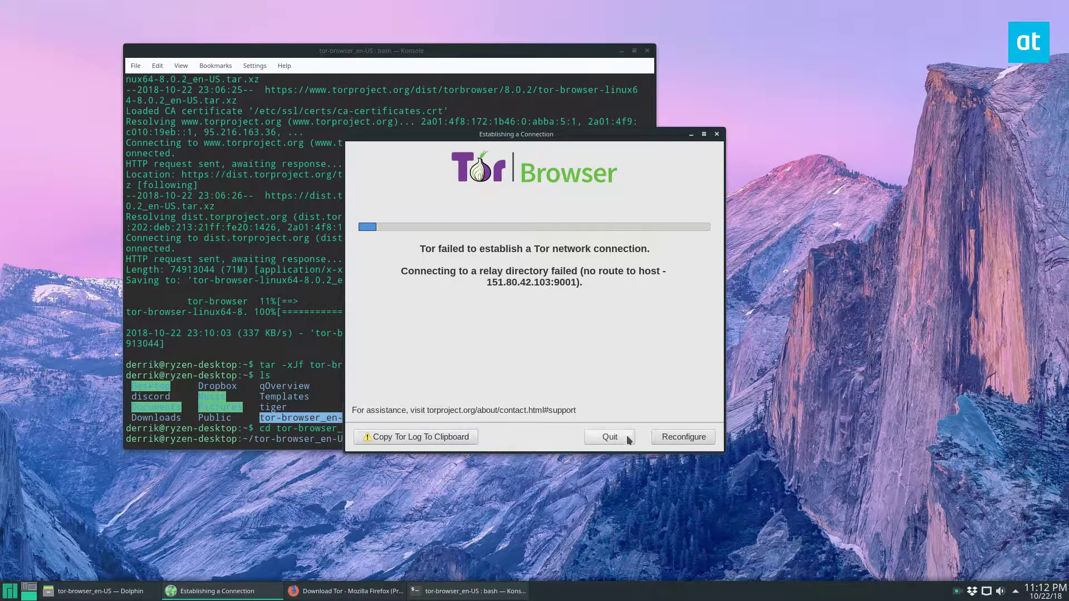
{"action": "left_click", "coordinate": [684, 436]}
{"action": "left_click", "coordinate": [493, 268]}
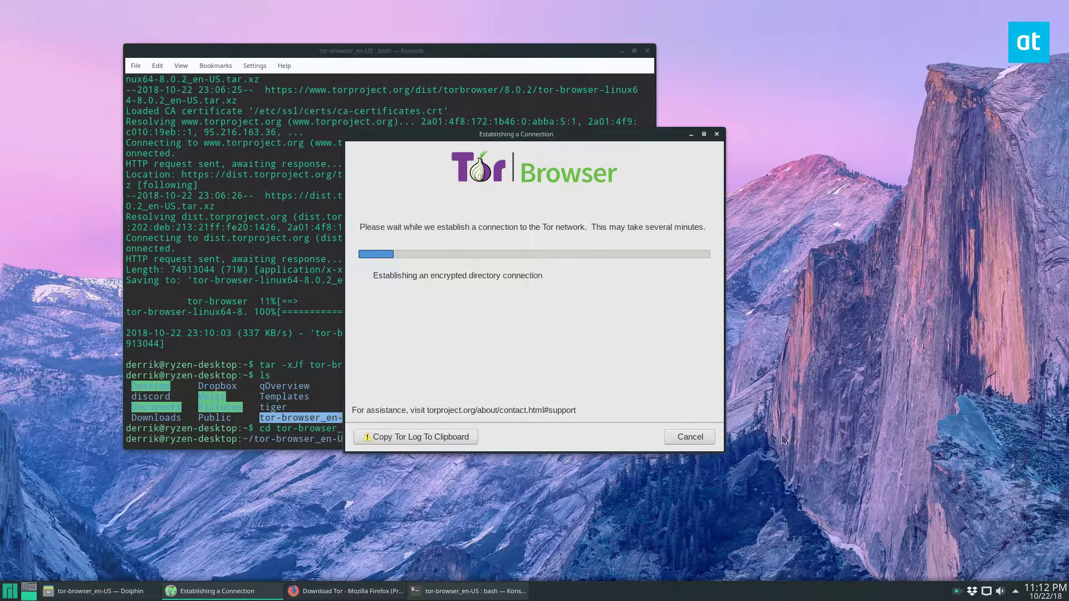
{"action": "left_click_drag", "start_coordinate": [509, 134], "coordinate": [674, 171]}
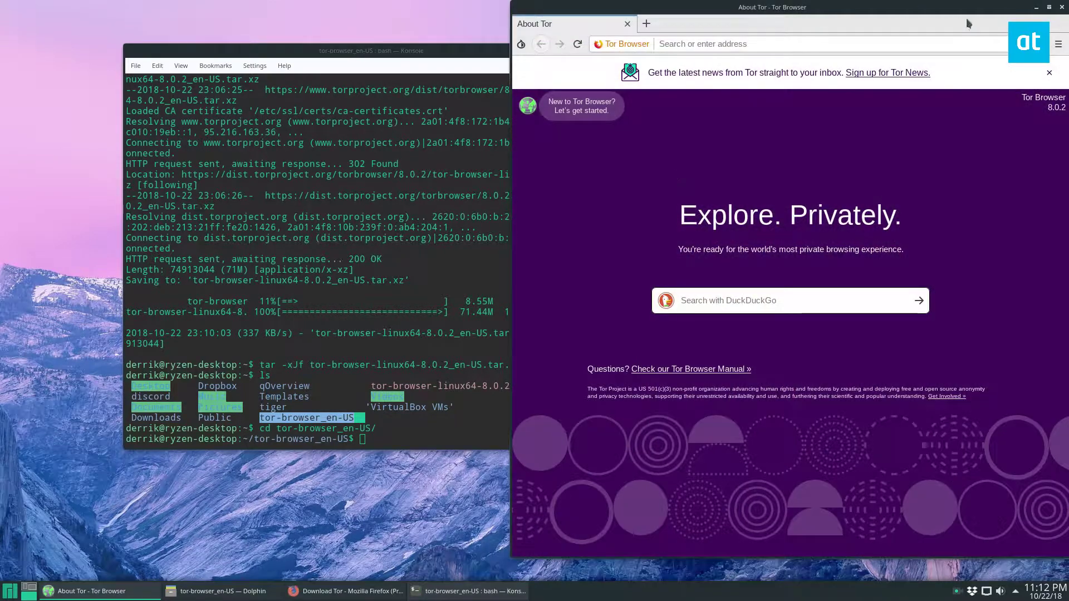
{"action": "double_click", "coordinate": [1026, 10]}
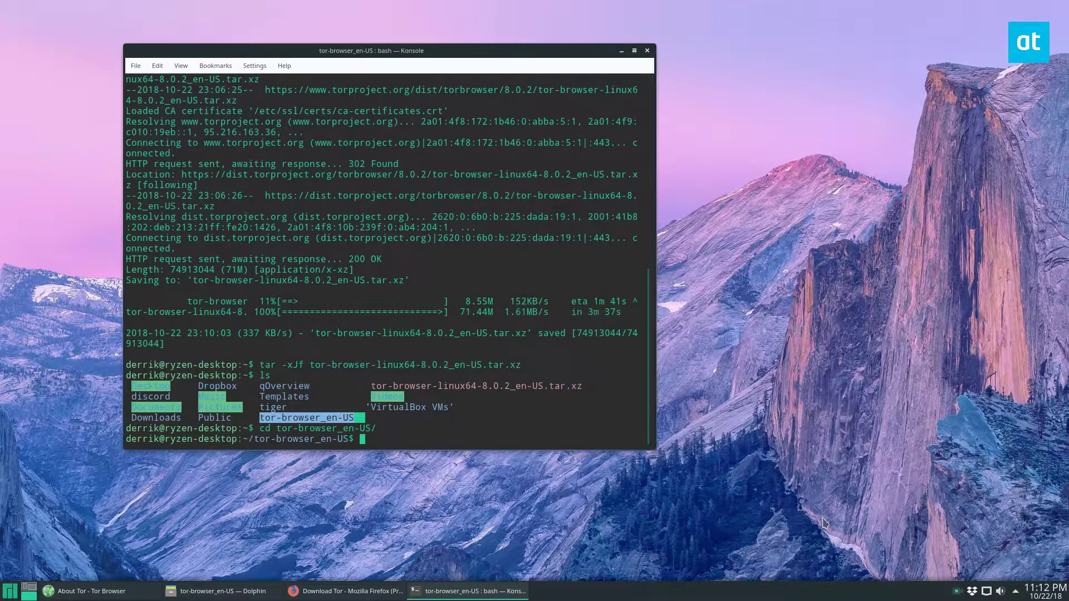
Run trizen -S onionshare --noconfirm to build and install OnionShare 1.3.1-1.
{"action": "left_click", "coordinate": [430, 301]}
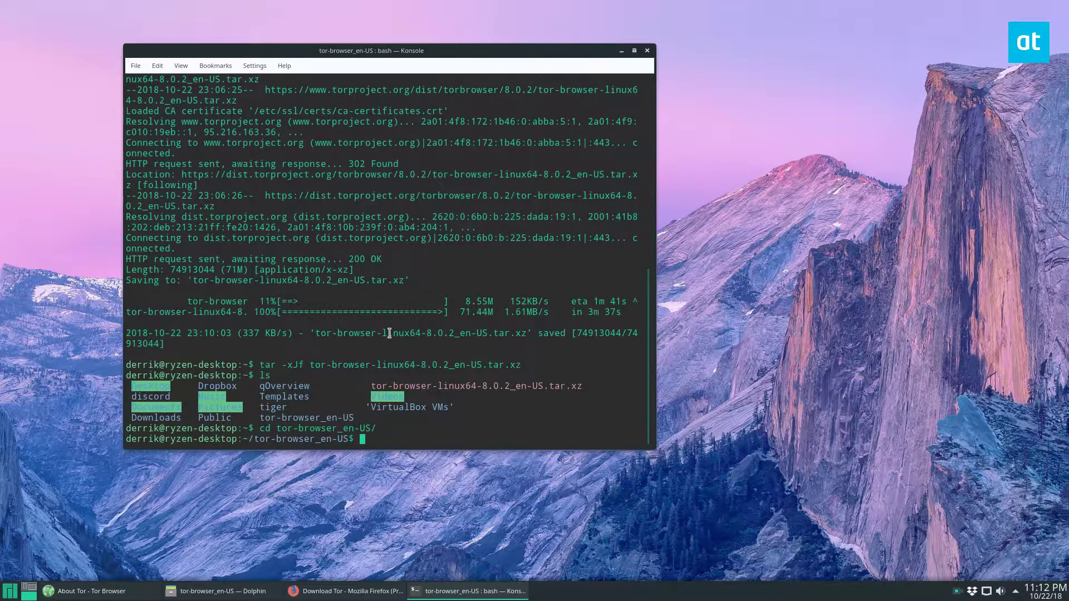
{"action": "type", "text": "trizen -S onionshare --noconfirm"}
{"action": "key", "text": "Return"}
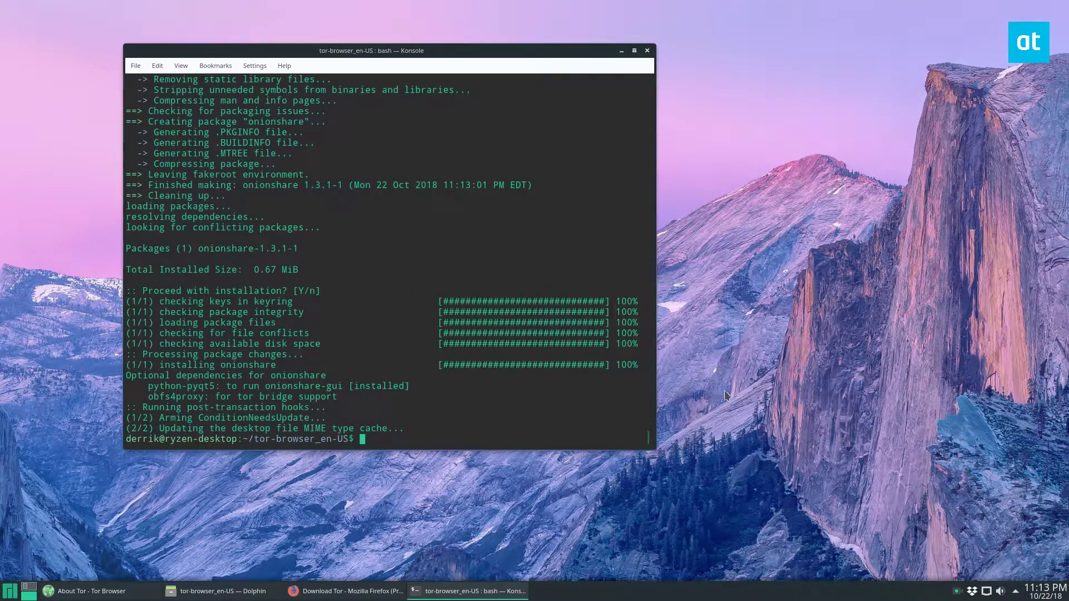
Search 'on' in the application launcher and start OnionShare.
{"action": "key", "text": "super"}
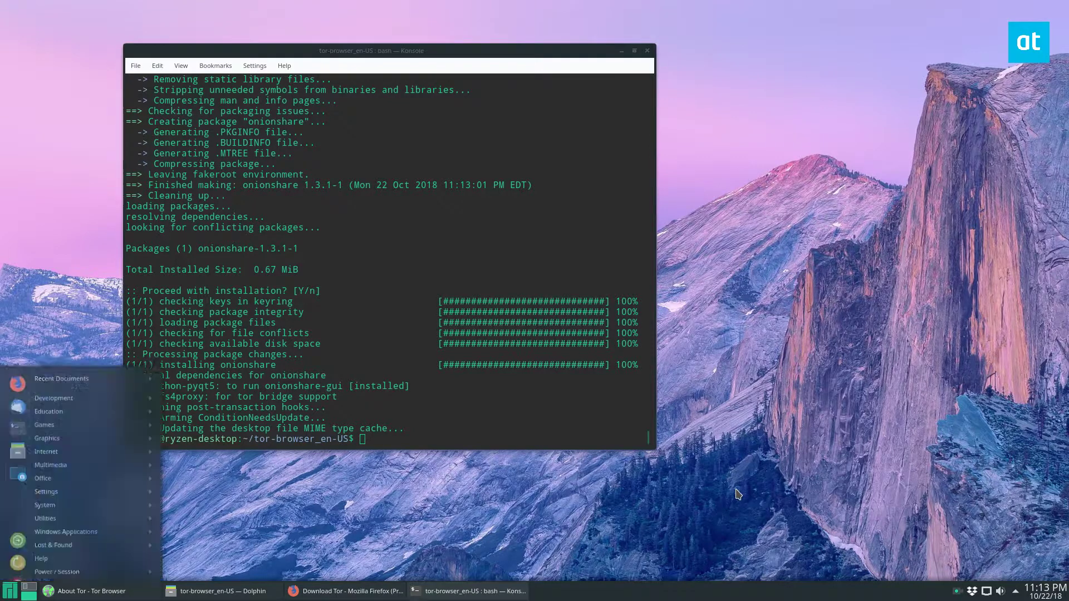
{"action": "type", "text": "onion"}
{"action": "key", "text": "Escape"}
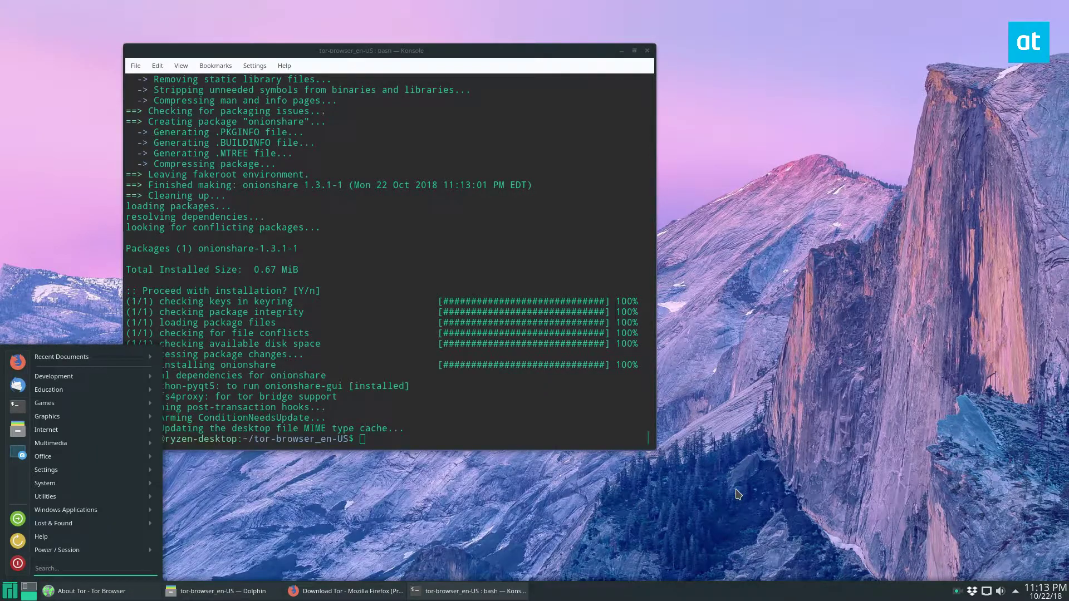
{"action": "type", "text": "on"}
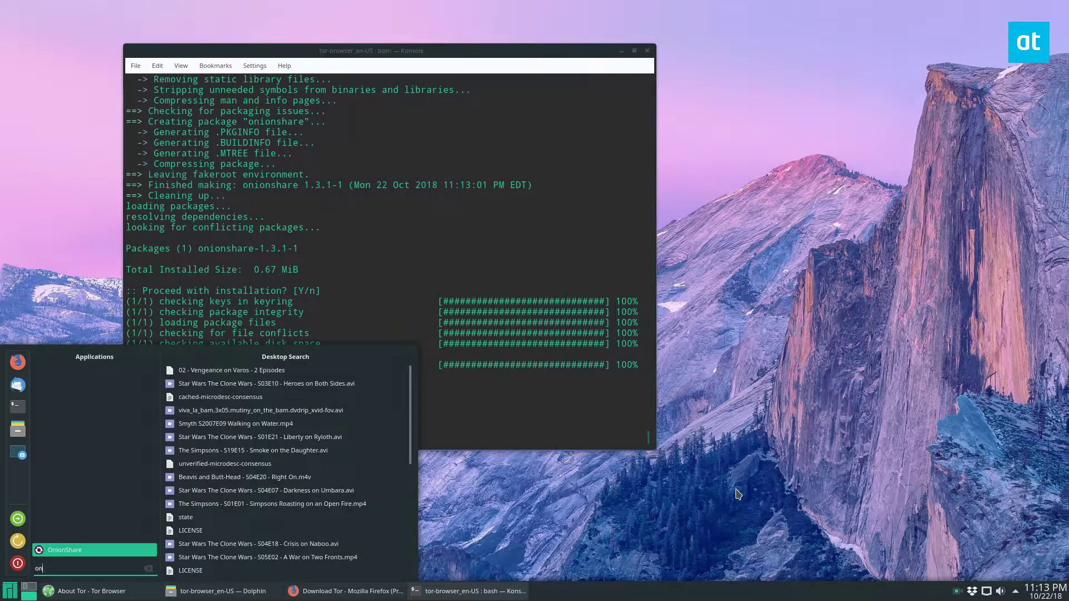
{"action": "key", "text": "Return"}
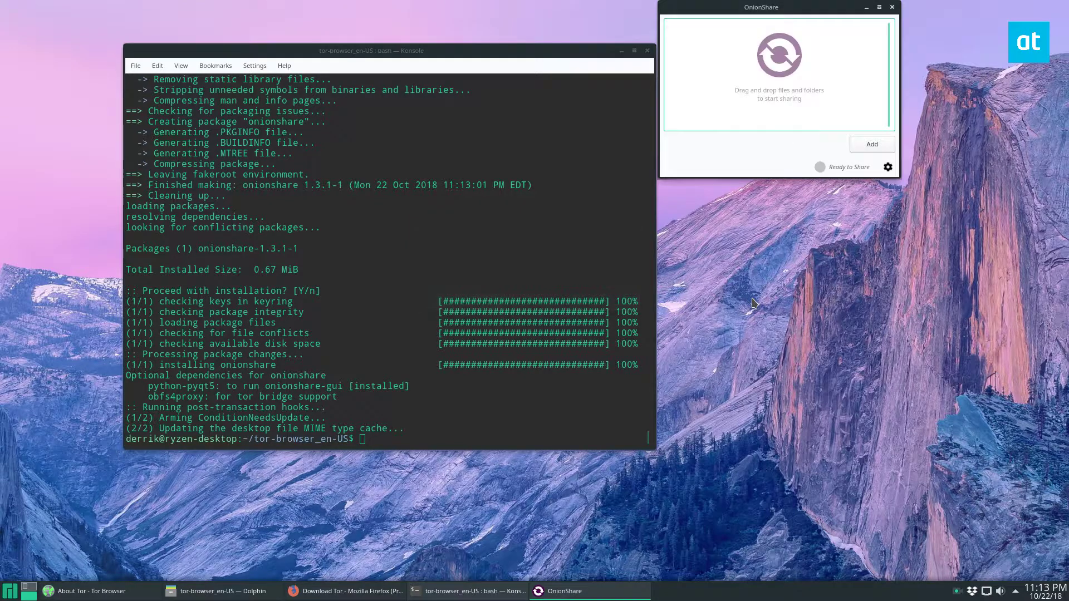
Centre the OnionShare window on the desktop and minimize Konsole.
{"action": "left_click_drag", "start_coordinate": [778, 7], "coordinate": [482, 224]}
{"action": "left_click", "coordinate": [621, 51]}
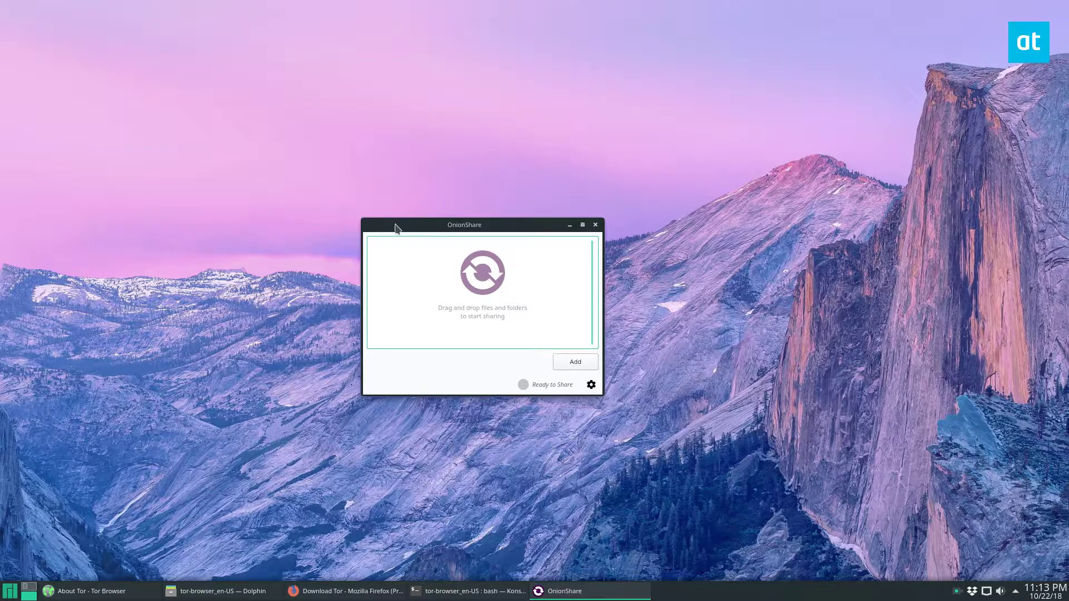
{"action": "left_click_drag", "start_coordinate": [398, 225], "coordinate": [388, 181]}
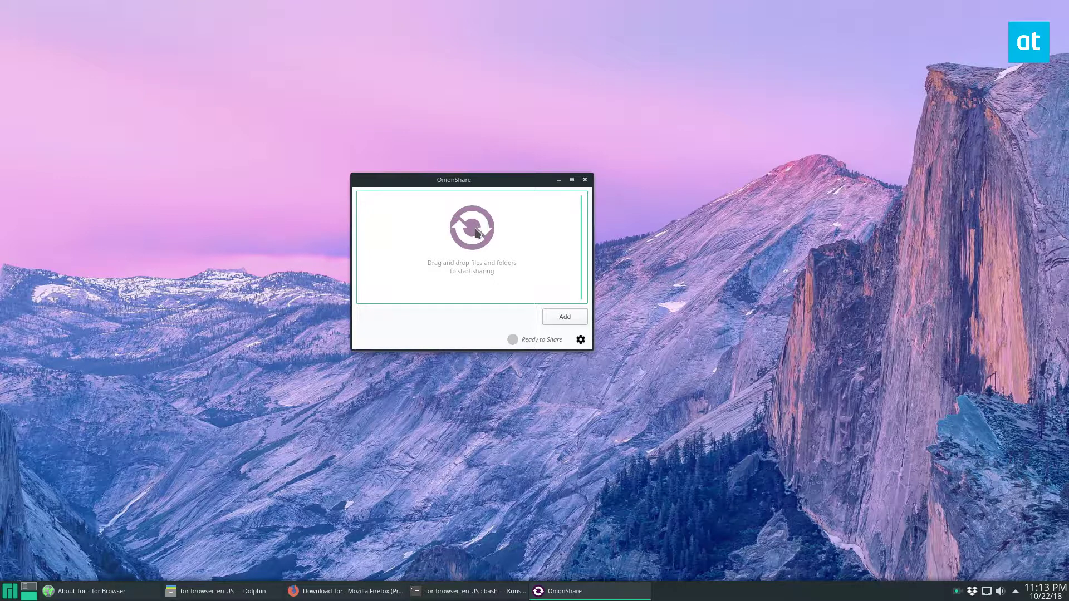
Bring Dolphin forward and browse to the Pictures folder.
{"action": "left_click", "coordinate": [224, 597]}
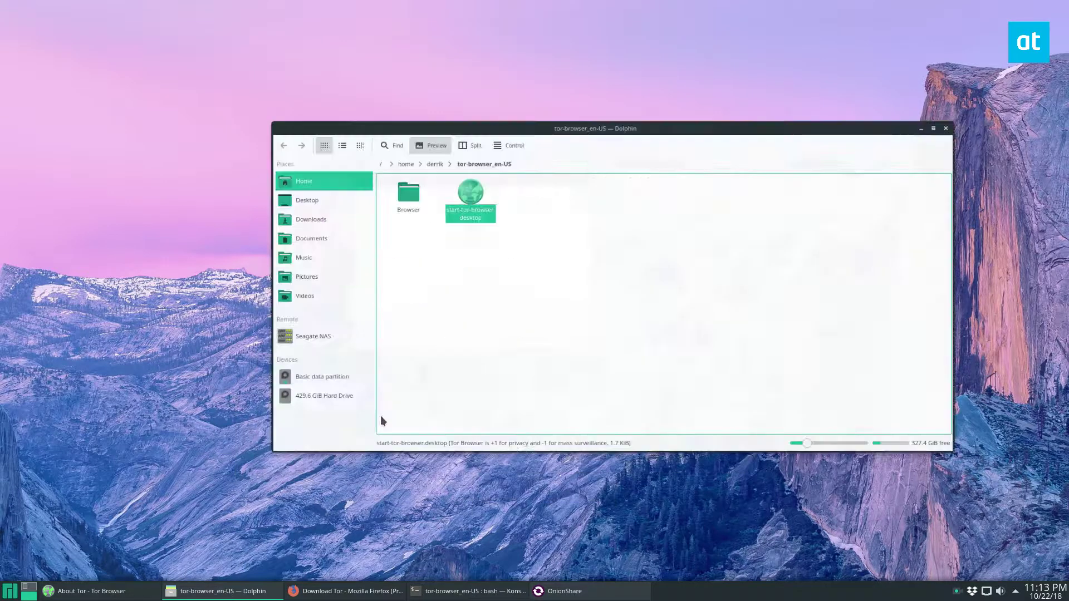
{"action": "left_click", "coordinate": [308, 201]}
{"action": "left_click", "coordinate": [310, 186]}
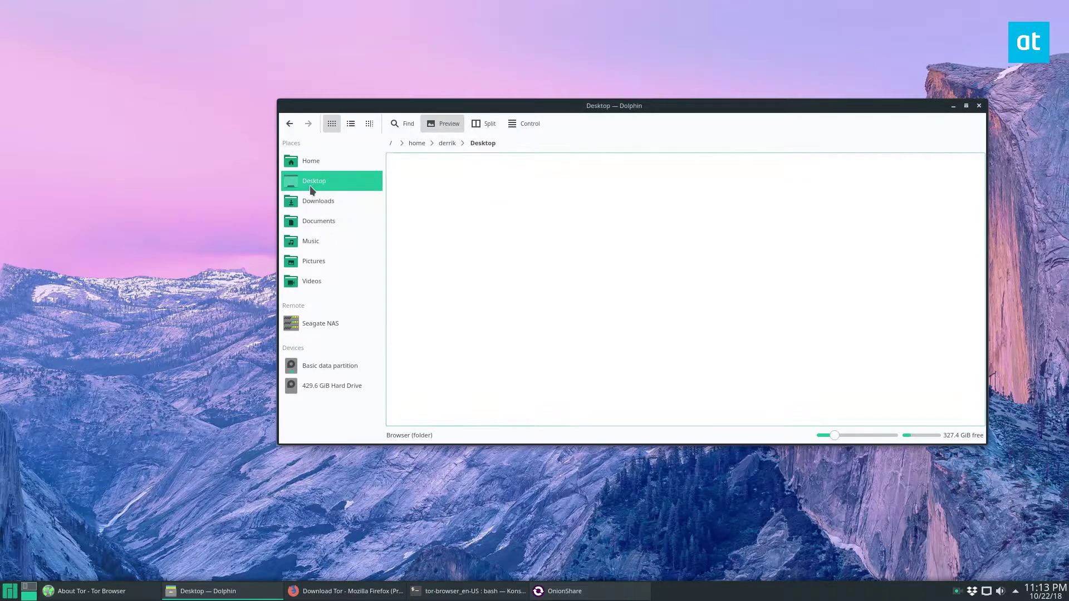
{"action": "left_click", "coordinate": [321, 226]}
{"action": "left_click", "coordinate": [313, 243]}
{"action": "left_click", "coordinate": [313, 259]}
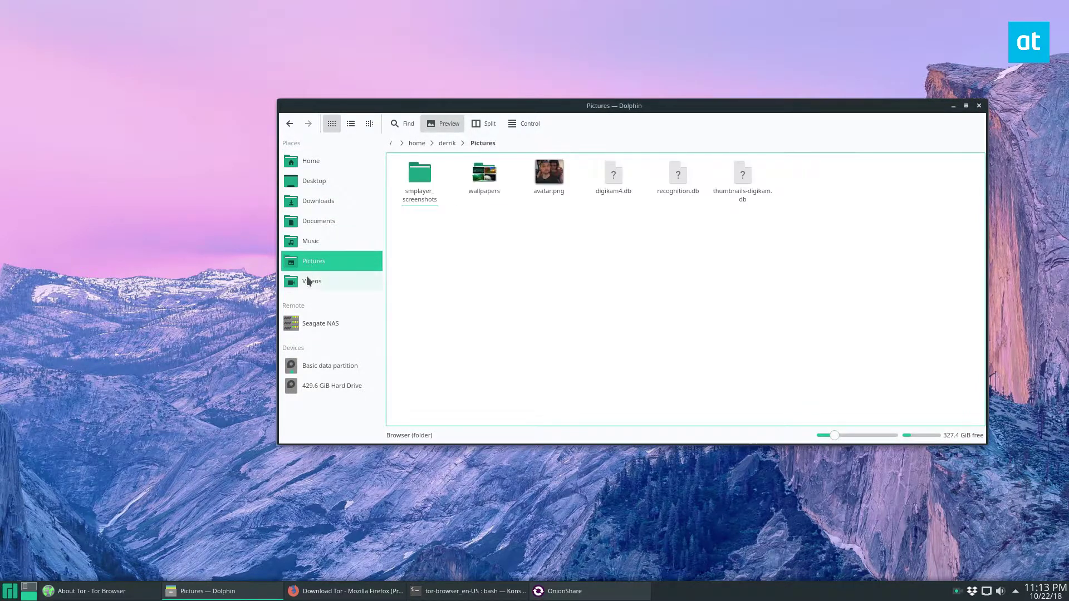
Drop avatar.png into OnionShare's share list and minimize Dolphin.
{"action": "left_click_drag", "start_coordinate": [590, 129], "coordinate": [520, 376]}
{"action": "left_click_drag", "start_coordinate": [484, 428], "coordinate": [497, 233]}
{"action": "left_click", "coordinate": [883, 353]}
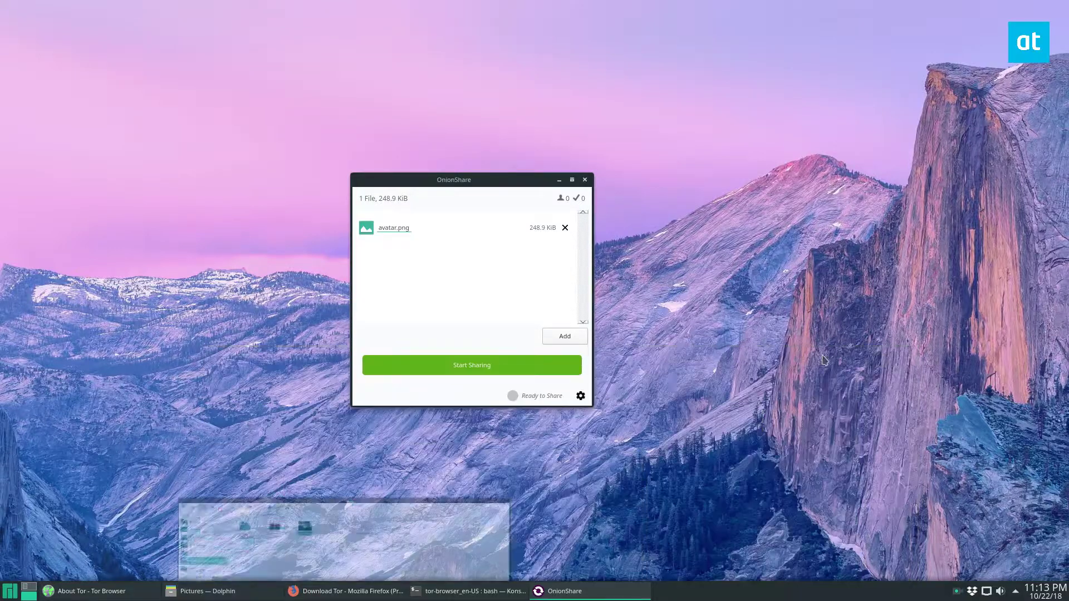
Start sharing avatar.png over Tor, move the OnionShare window aside, and minimize Firefox.
{"action": "left_click", "coordinate": [491, 366]}
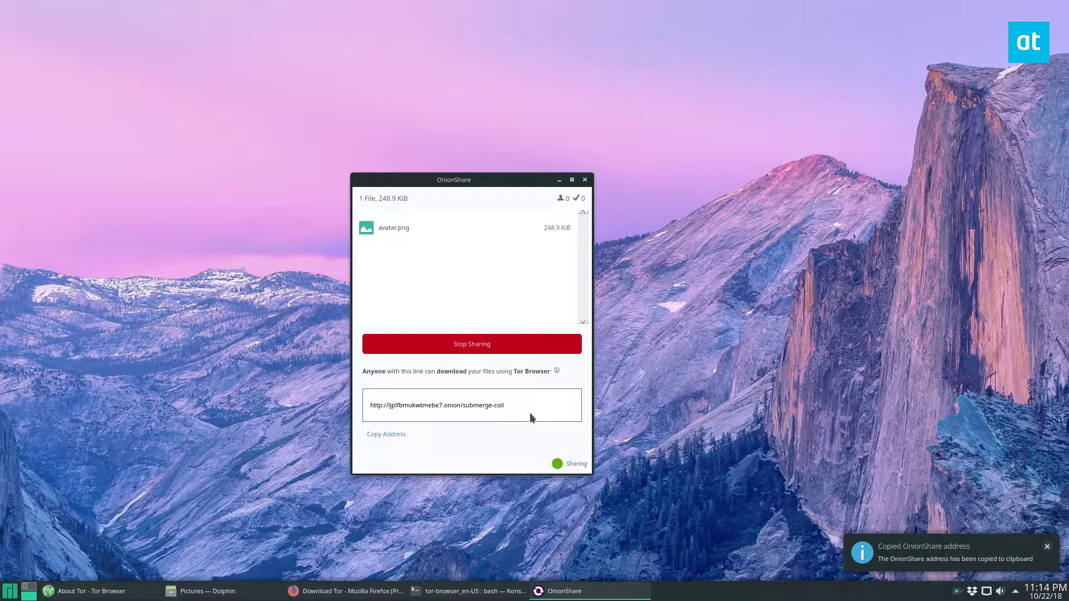
{"action": "left_click_drag", "start_coordinate": [529, 410], "coordinate": [602, 422]}
{"action": "left_click", "coordinate": [493, 451]}
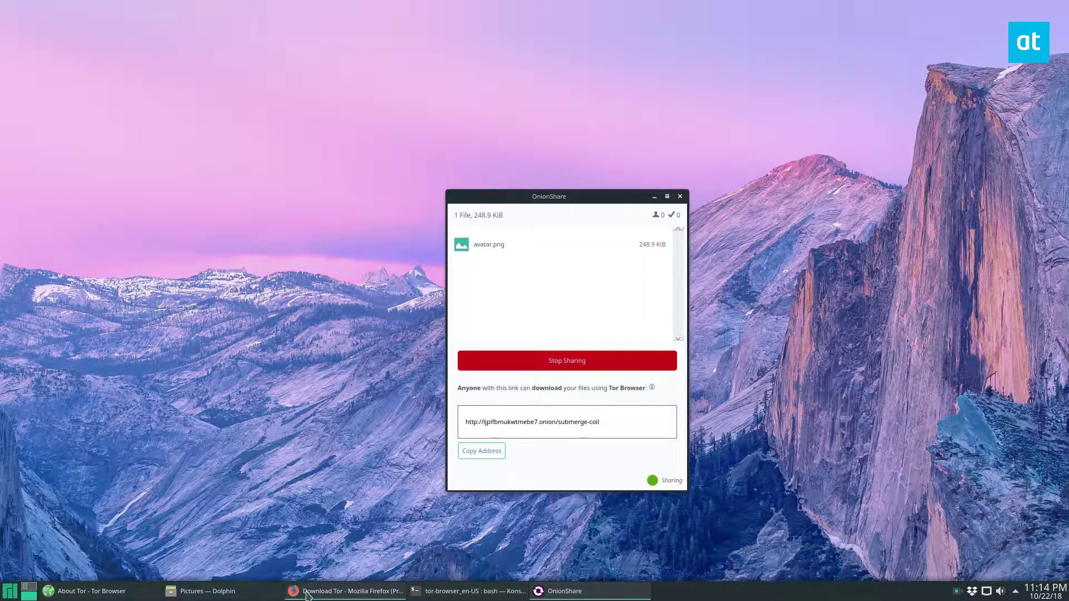
{"action": "left_click", "coordinate": [312, 593]}
{"action": "left_click", "coordinate": [312, 593]}
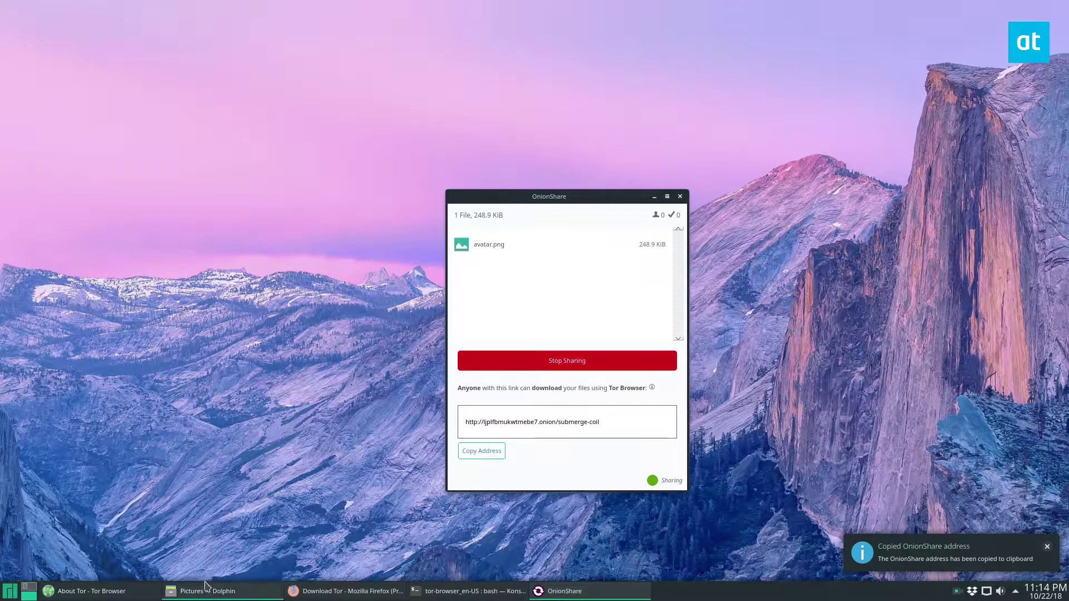
Paste the copied .onion address into Tor Browser, load it, and dismiss the notification.
{"action": "left_click", "coordinate": [96, 592]}
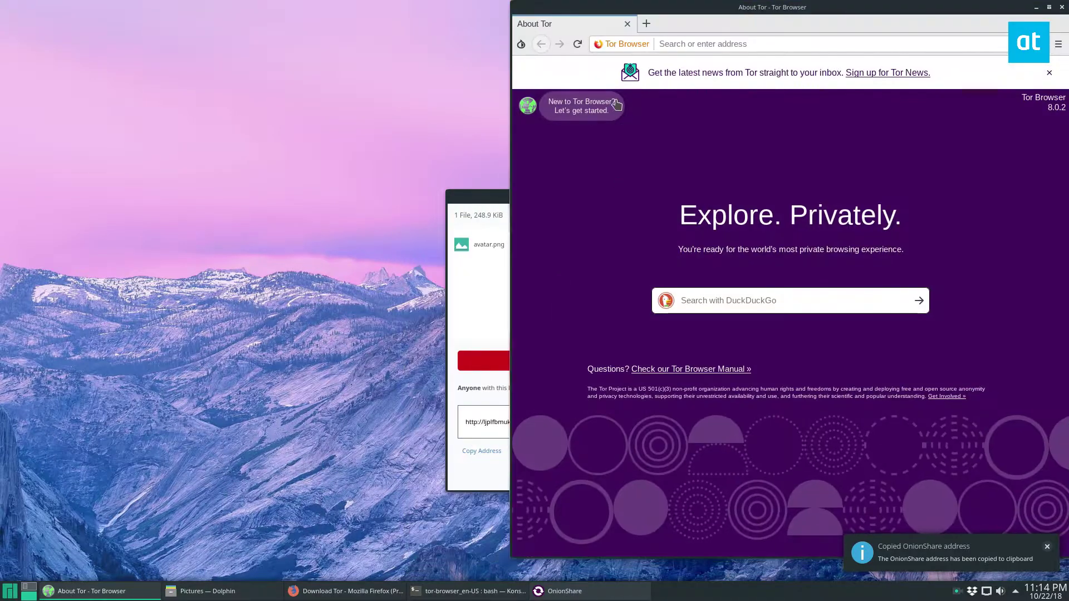
{"action": "left_click_drag", "start_coordinate": [680, 12], "coordinate": [378, 24]}
{"action": "left_click", "coordinate": [490, 53]}
{"action": "type", "text": "http://ljplfbmukwtmebe7.onion/submerge-coil"}
{"action": "key", "text": "Return"}
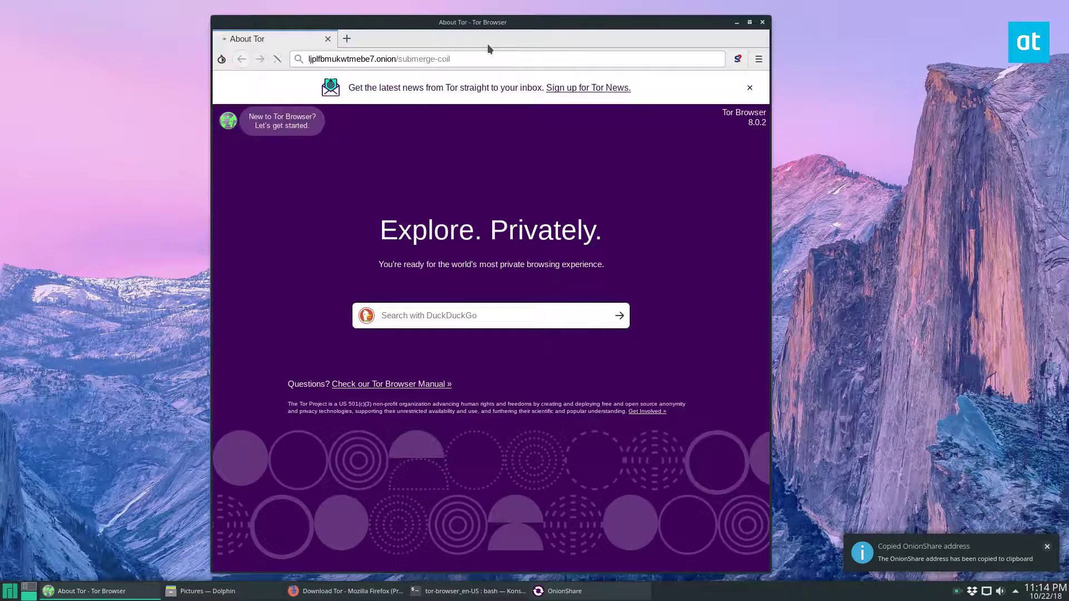
{"action": "left_click", "coordinate": [1048, 548]}
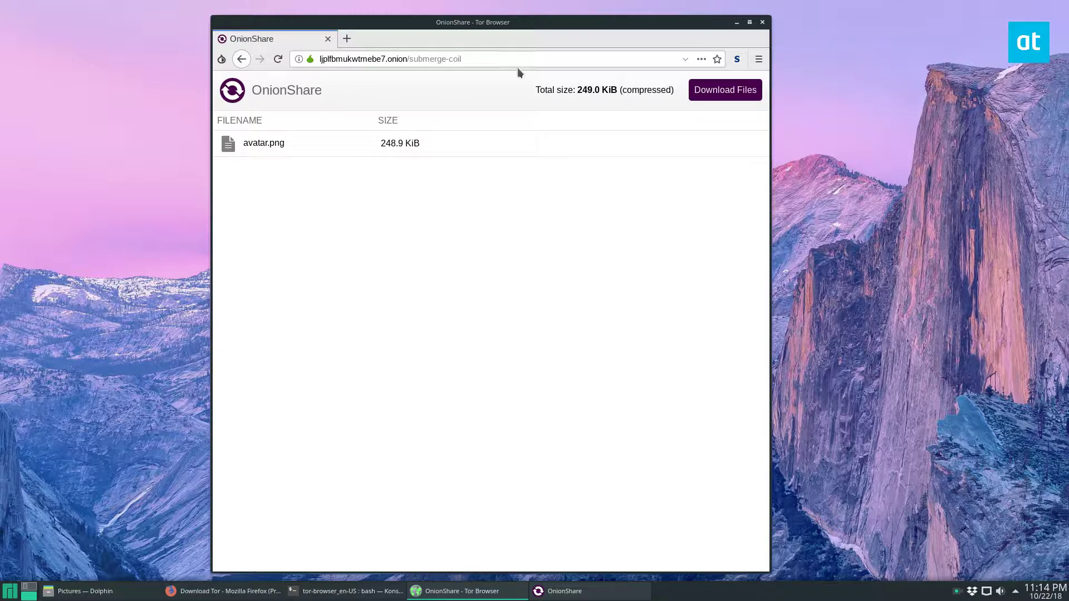
Download the files past the warning and save onionshare_l4kukm.zip (249 KB) to Downloads.
{"action": "left_click", "coordinate": [723, 91]}
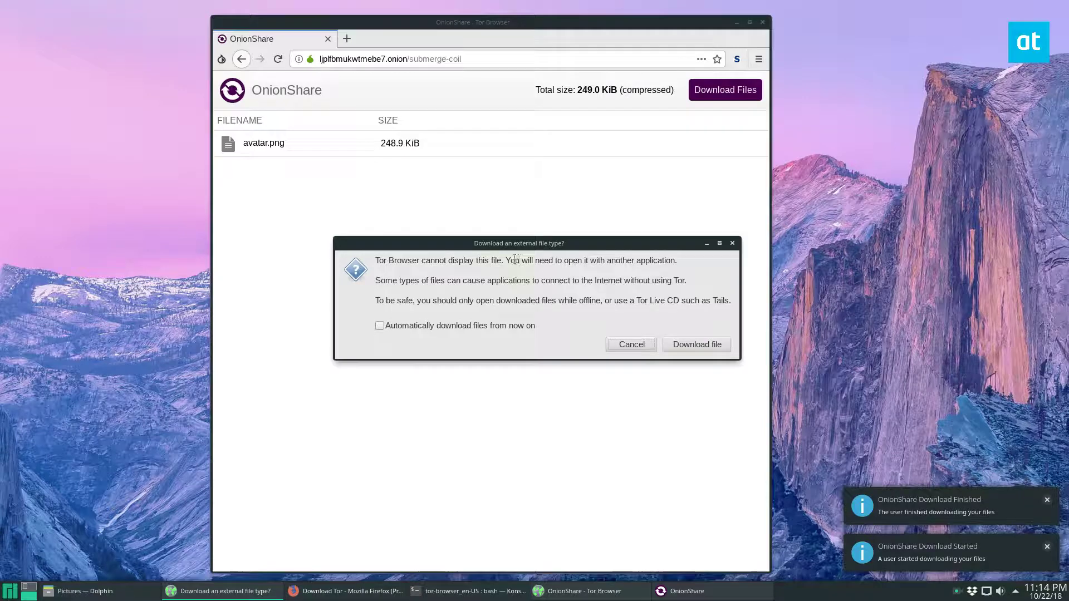
{"action": "left_click_drag", "start_coordinate": [527, 248], "coordinate": [469, 215]}
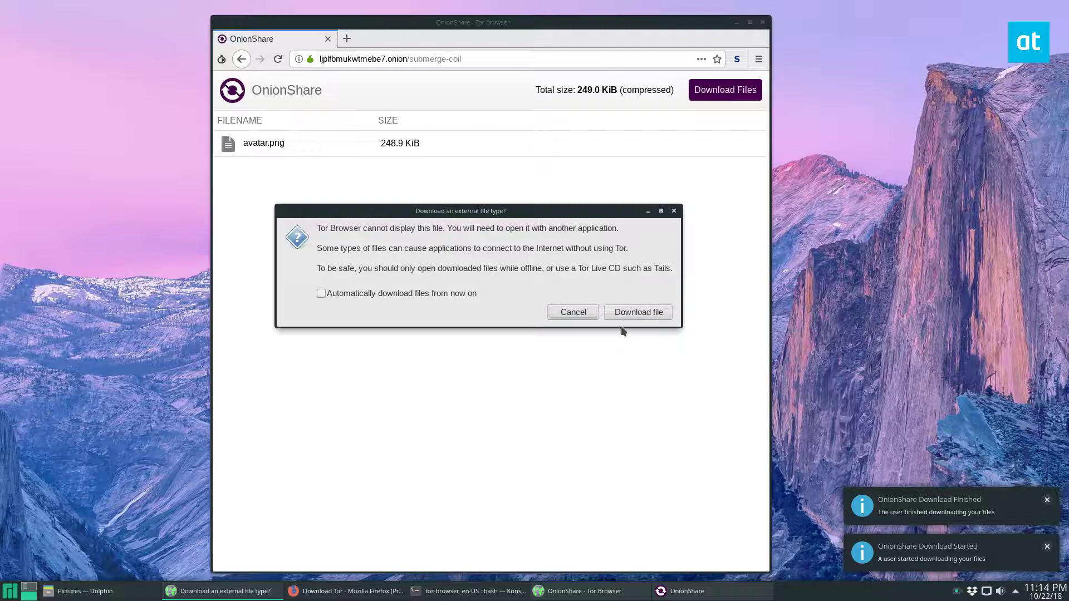
{"action": "left_click", "coordinate": [639, 312]}
{"action": "left_click", "coordinate": [407, 310]}
{"action": "left_click", "coordinate": [596, 368]}
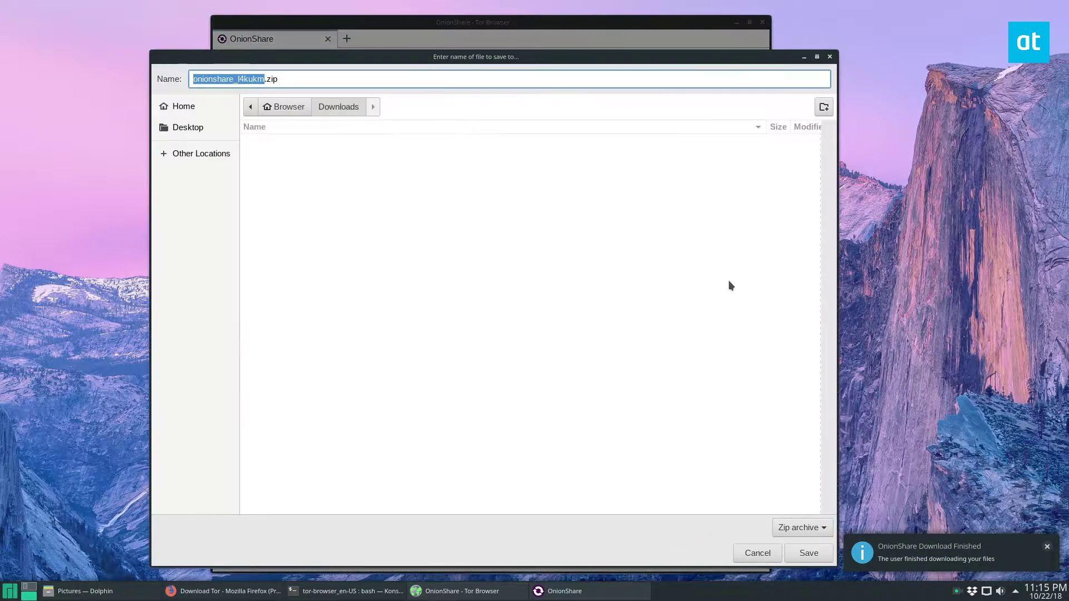
{"action": "left_click", "coordinate": [798, 552]}
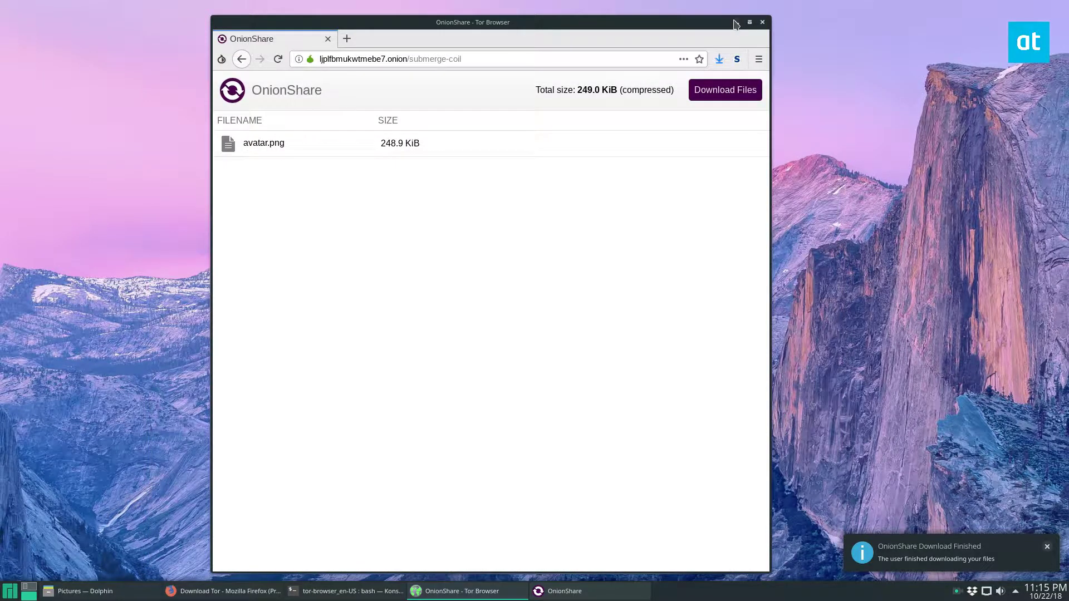